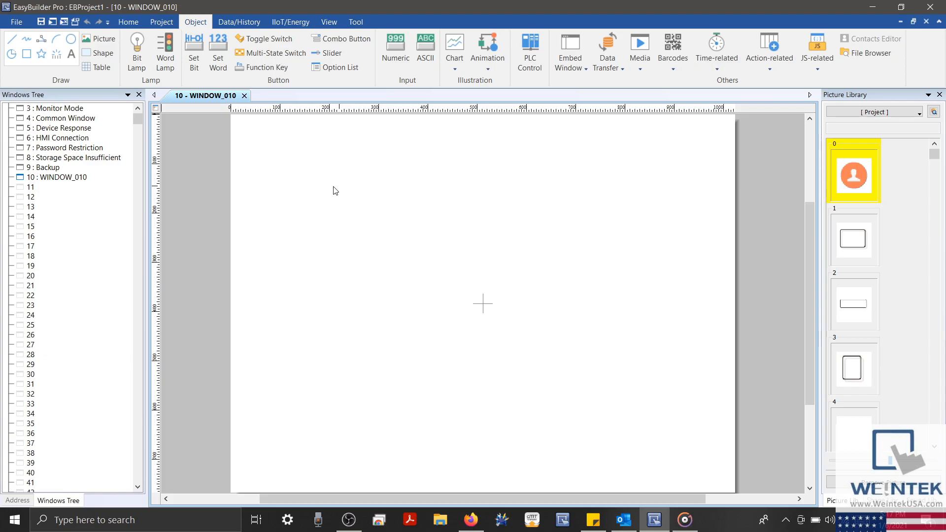
Step: Draw an animation object with a four-point path running from the window's upper-left area to its lower-right area
click(257, 191)
click(638, 260)
click(644, 384)
right_click(516, 316)
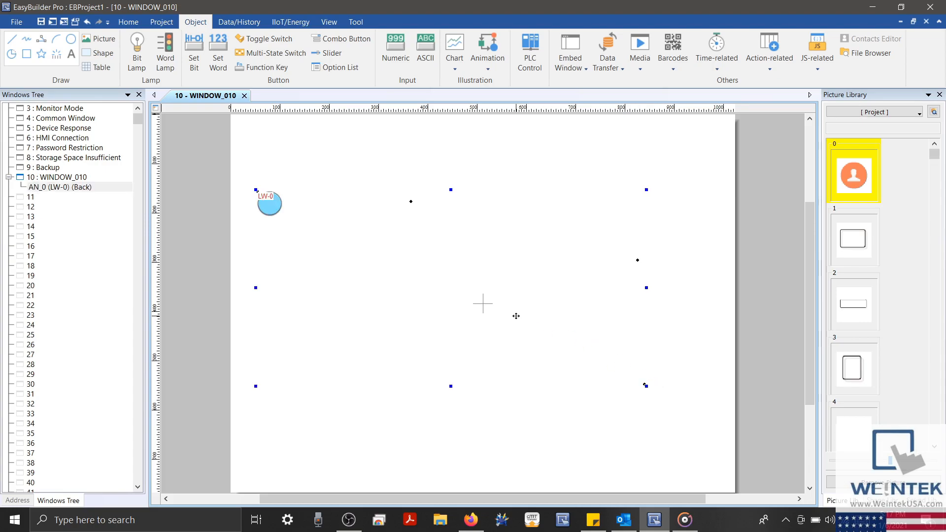
click(379, 339)
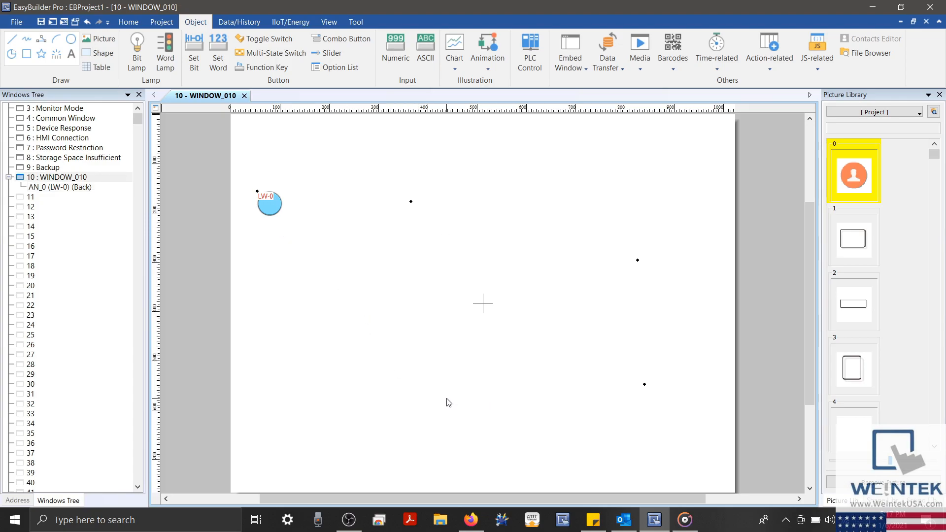
Step: Open the animation object's properties and review the choices for the number of states
click(277, 208)
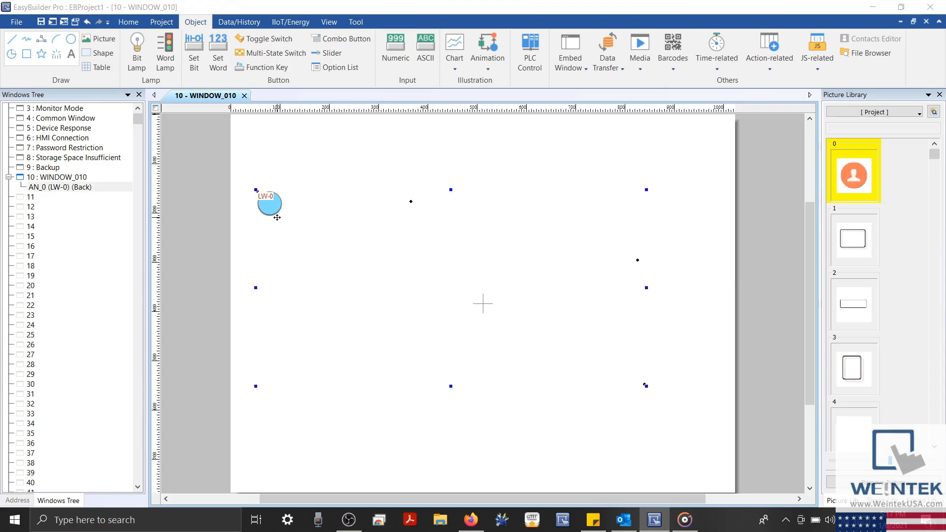
double_click(277, 217)
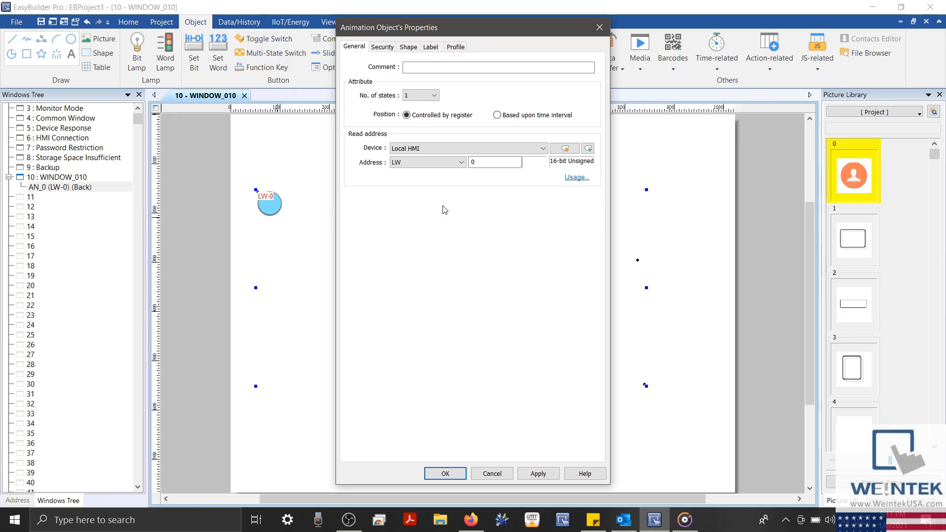
click(433, 95)
mouse_move(433, 128)
mouse_down()
mouse_move(448, 191)
mouse_move(449, 290)
mouse_move(451, 126)
mouse_up()
click(465, 105)
Step: Try time-interval positioning with a time-based image state change, and return the position to register control
click(497, 115)
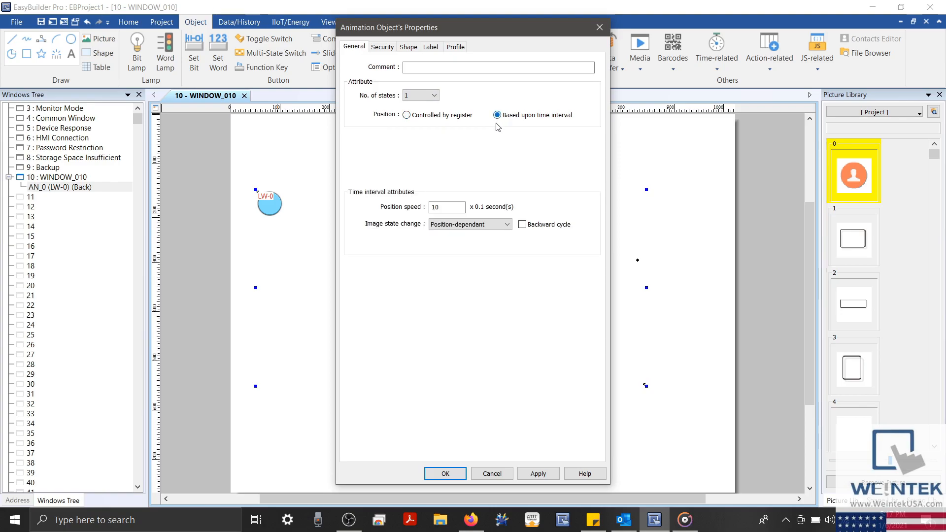
click(506, 225)
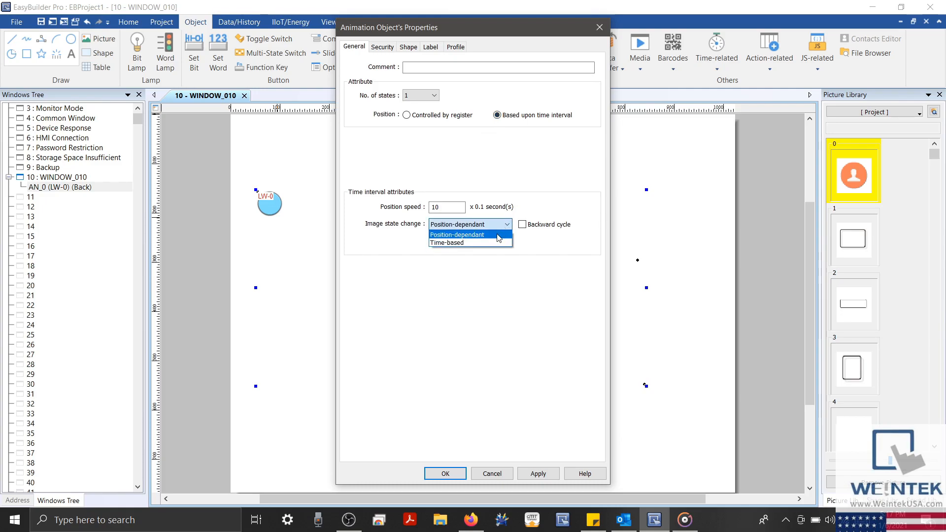
click(497, 243)
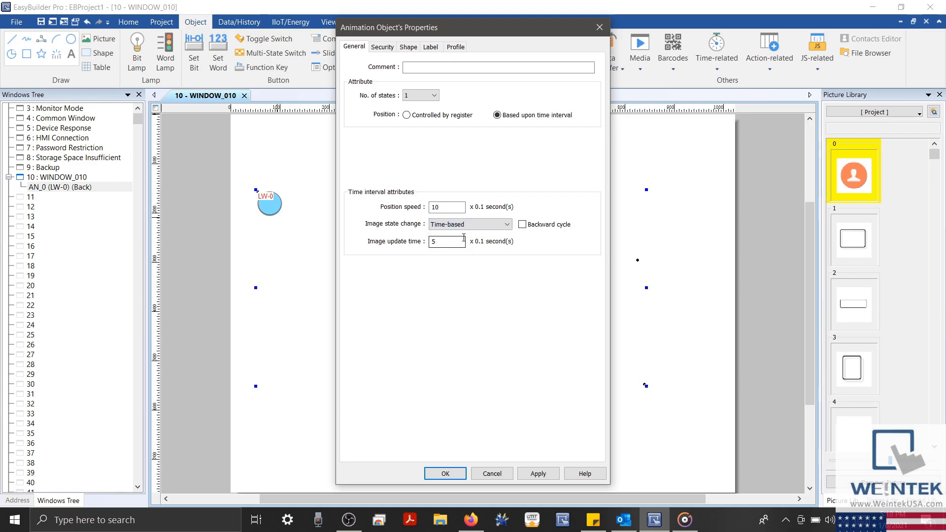
click(472, 224)
click(454, 233)
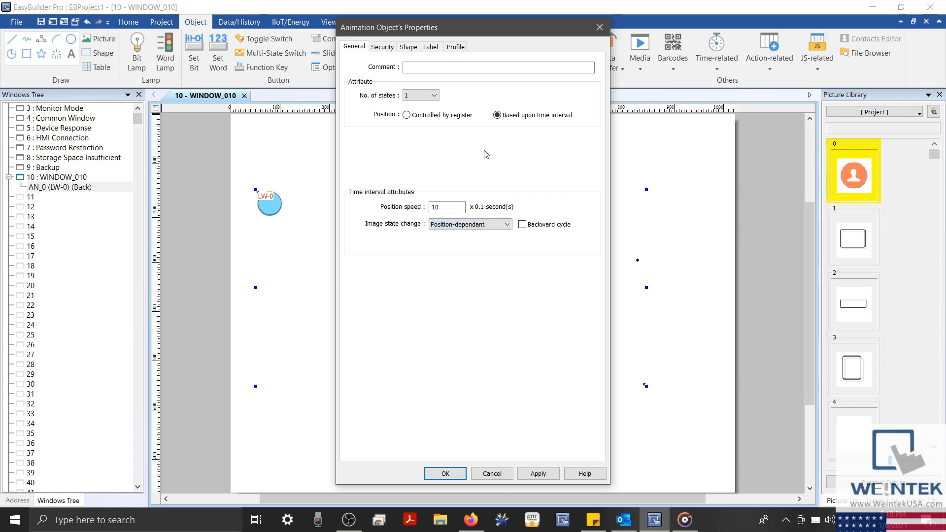
click(407, 115)
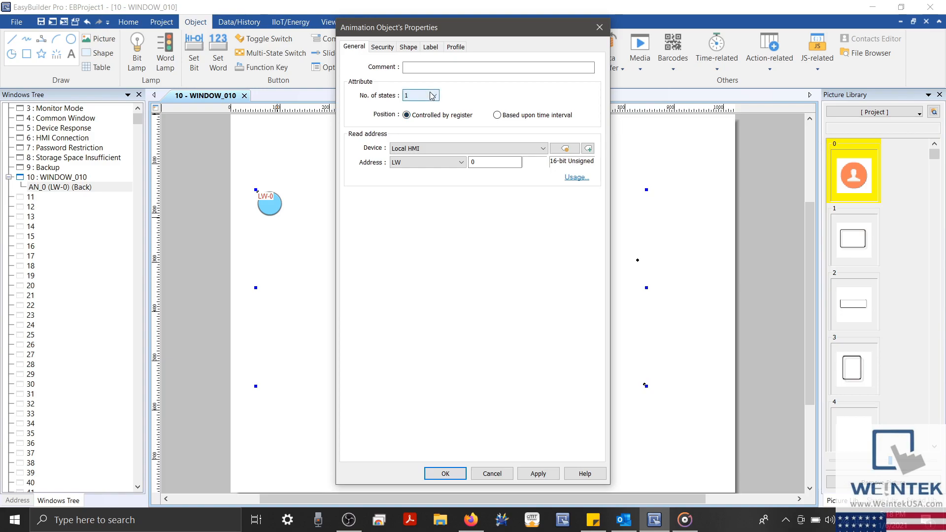
Step: Set the animation object's number of states to 2 and check how its read addresses are used
click(432, 96)
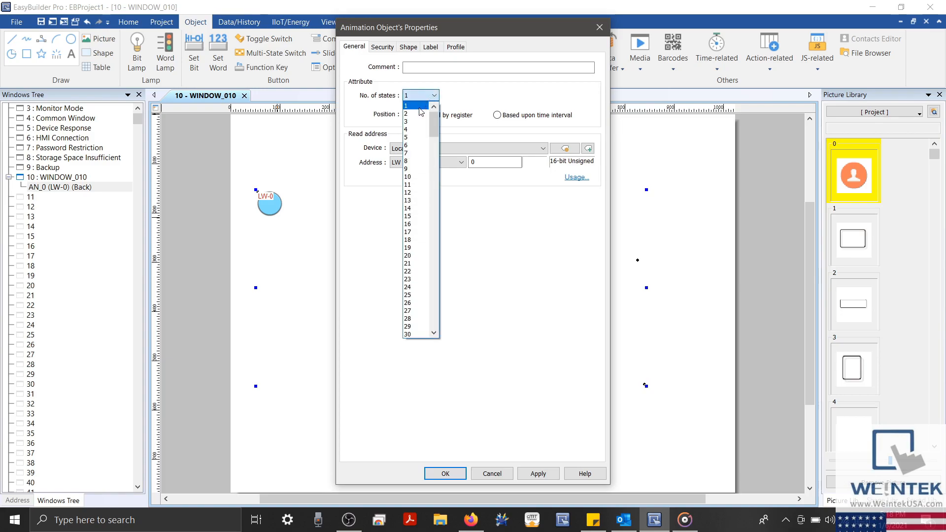
click(425, 112)
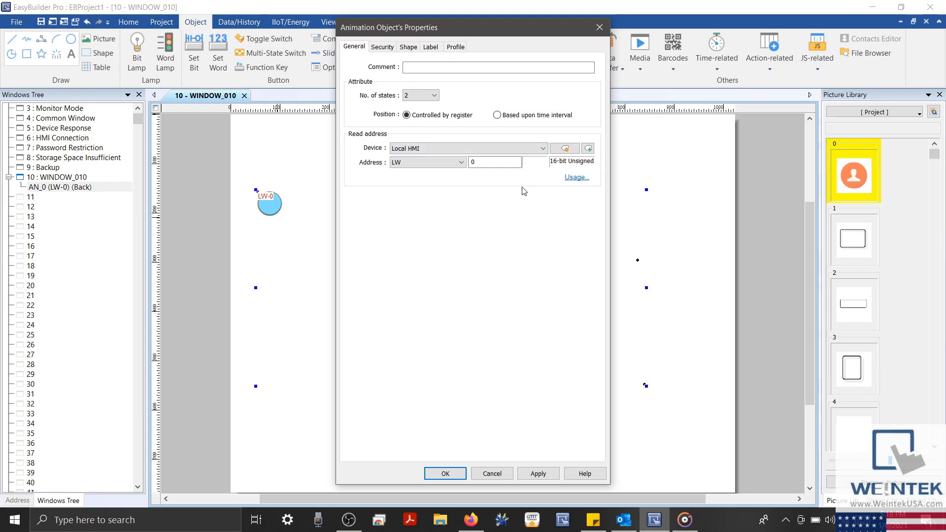
click(580, 179)
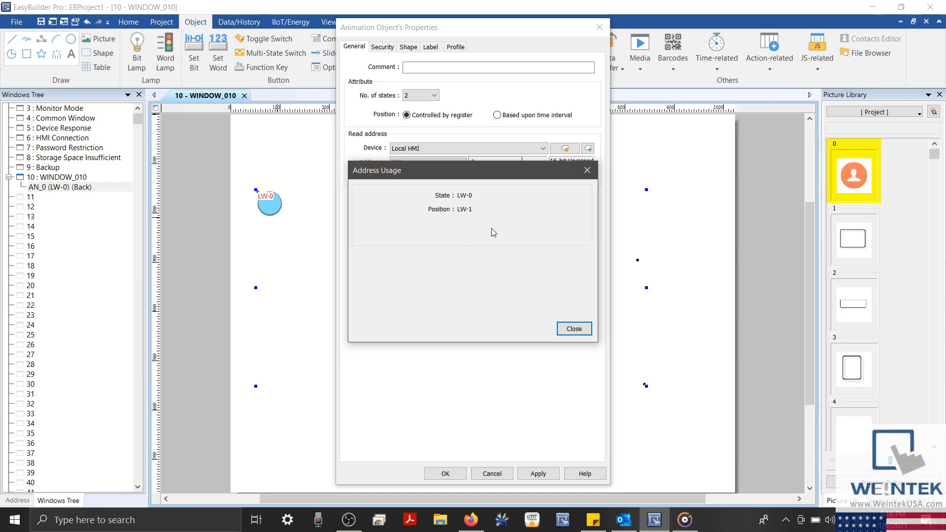
click(573, 329)
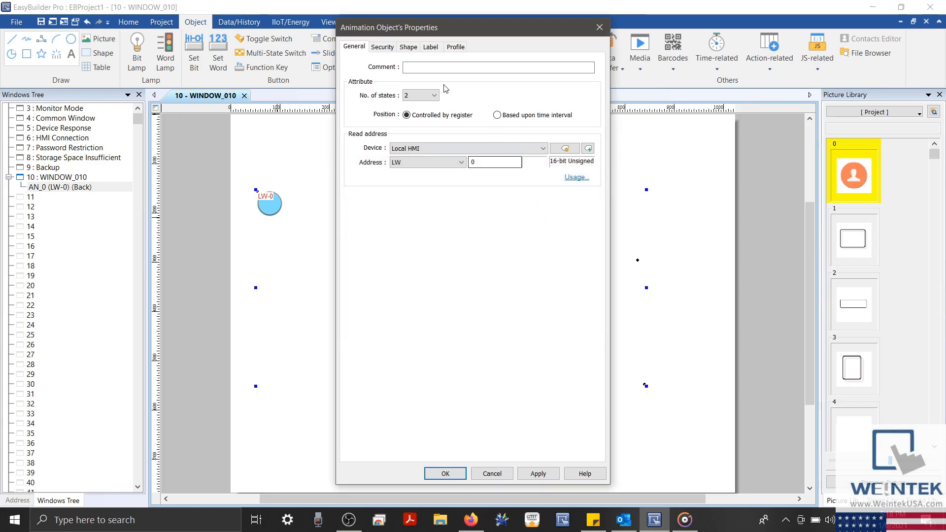
Step: Compare the animation object's pictures for state 0 and state 1 in its shape settings
click(408, 46)
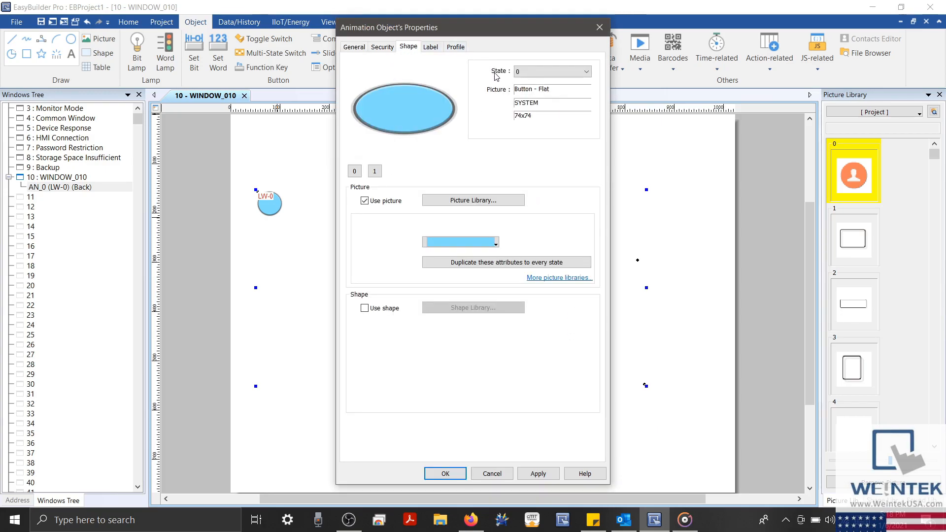
click(539, 75)
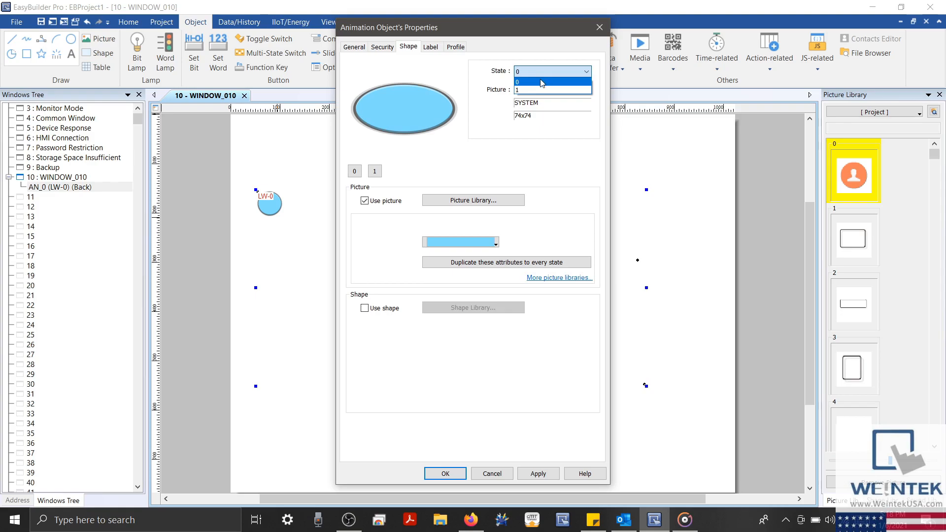
click(541, 90)
click(542, 73)
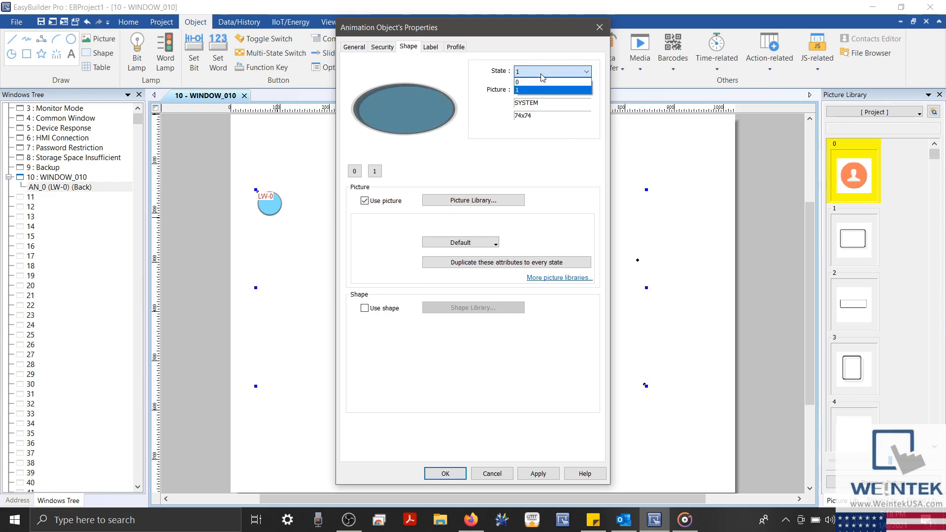
click(541, 82)
click(540, 73)
click(532, 90)
click(533, 72)
click(525, 82)
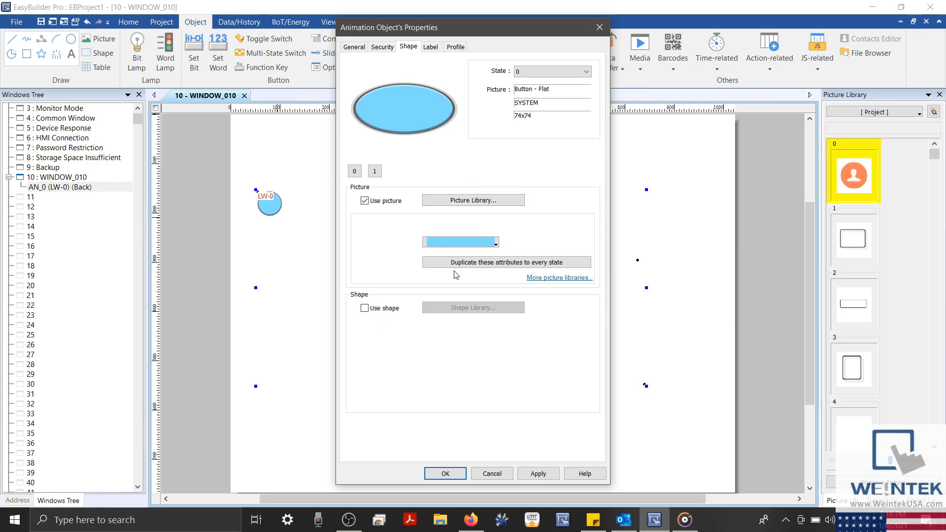
Step: Try using a shape instead of a picture for the object, restore the picture, and preview states 1 and 0
click(376, 309)
click(375, 308)
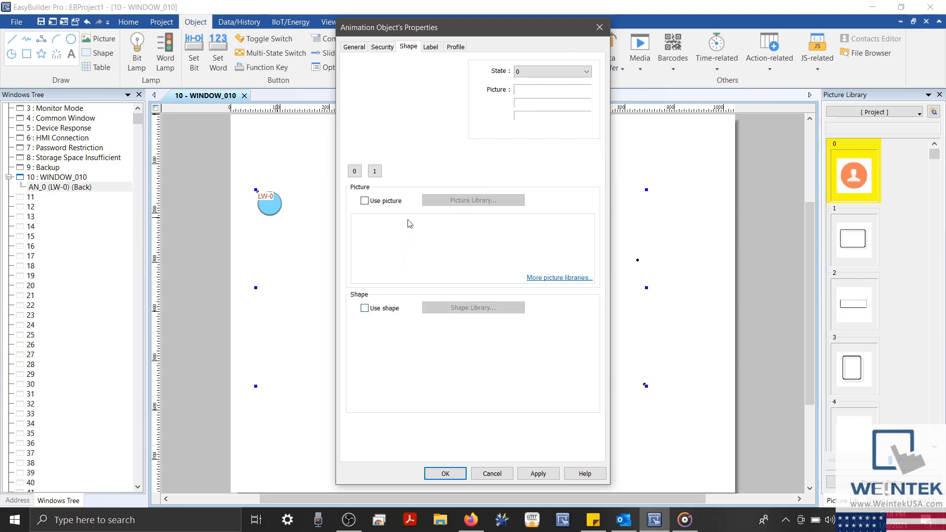
click(386, 202)
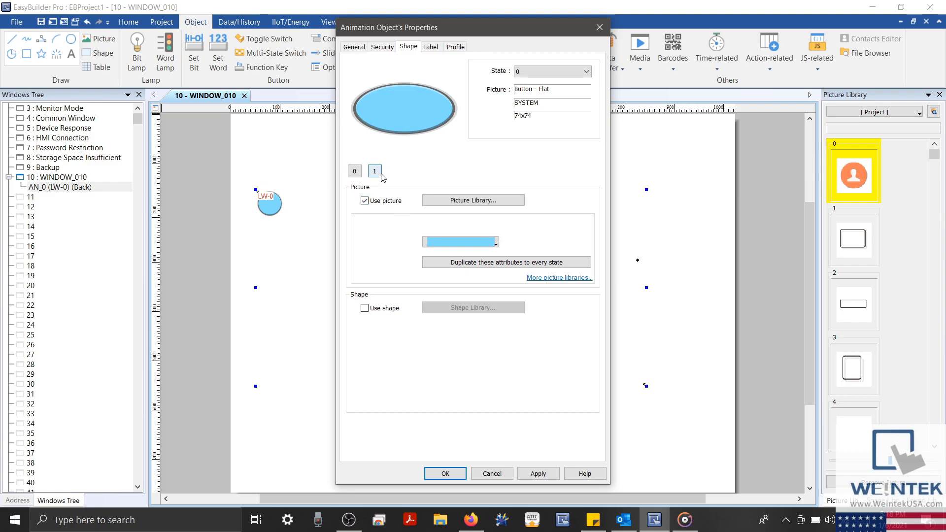
click(381, 176)
click(355, 171)
Step: Try enabling a label on the animation object, and turn it off again
click(426, 52)
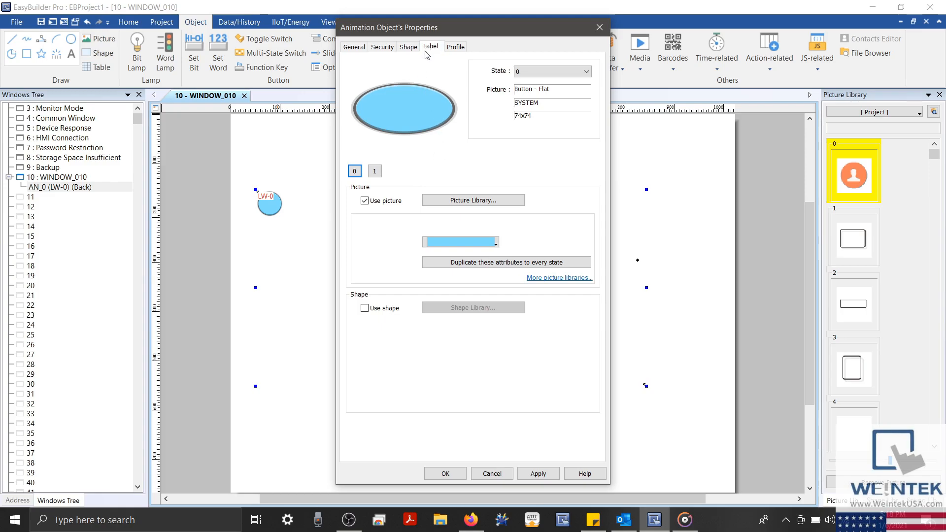
click(375, 85)
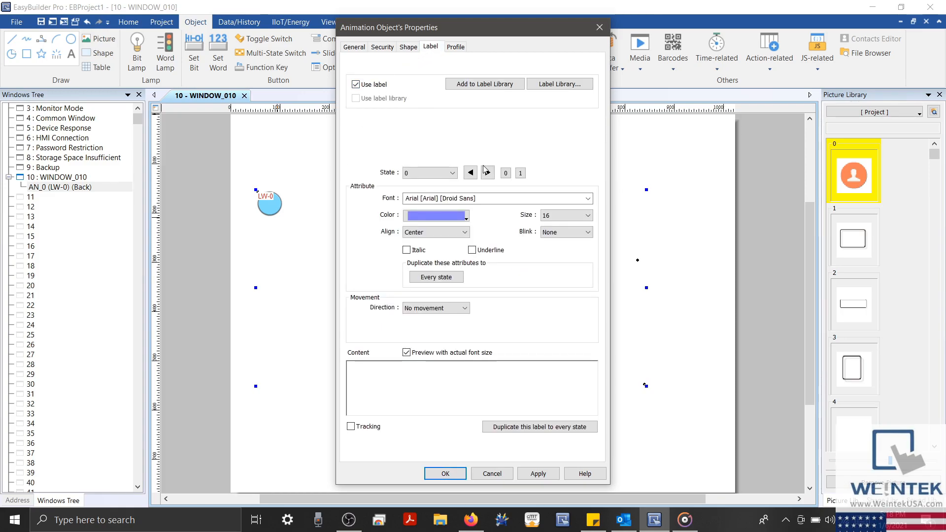
click(374, 84)
Step: Try restricting the animation object to security Class A, and return the object class to None
click(383, 47)
click(444, 74)
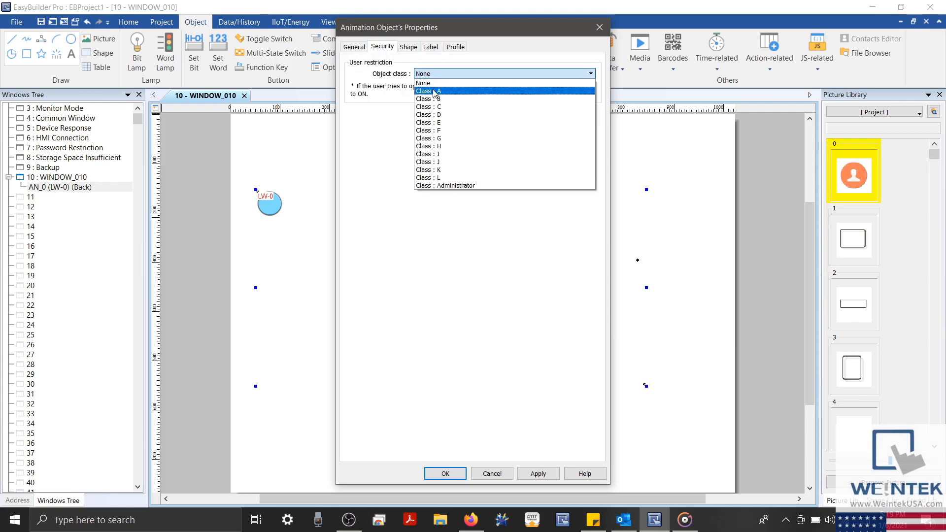
click(433, 91)
click(434, 74)
click(434, 84)
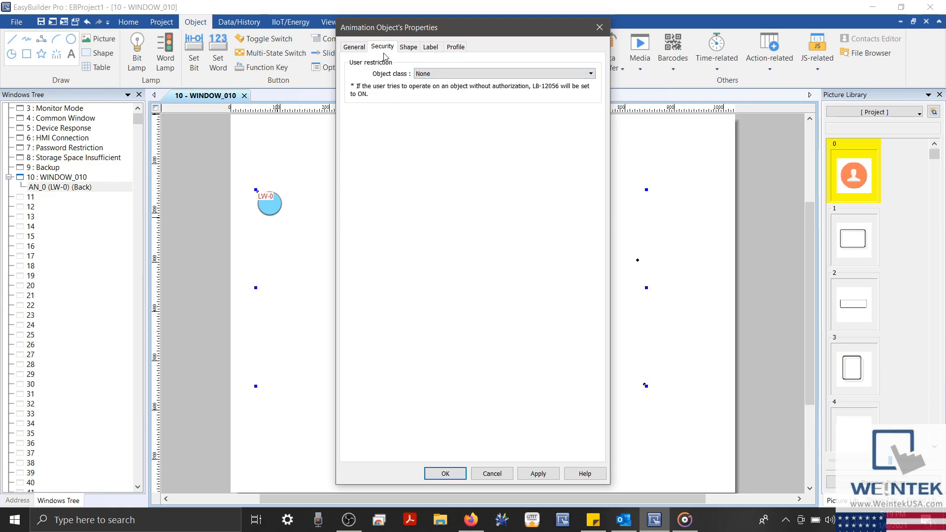
Step: Apply the animation object's general settings and move the object with its path slightly upward in the window
click(351, 48)
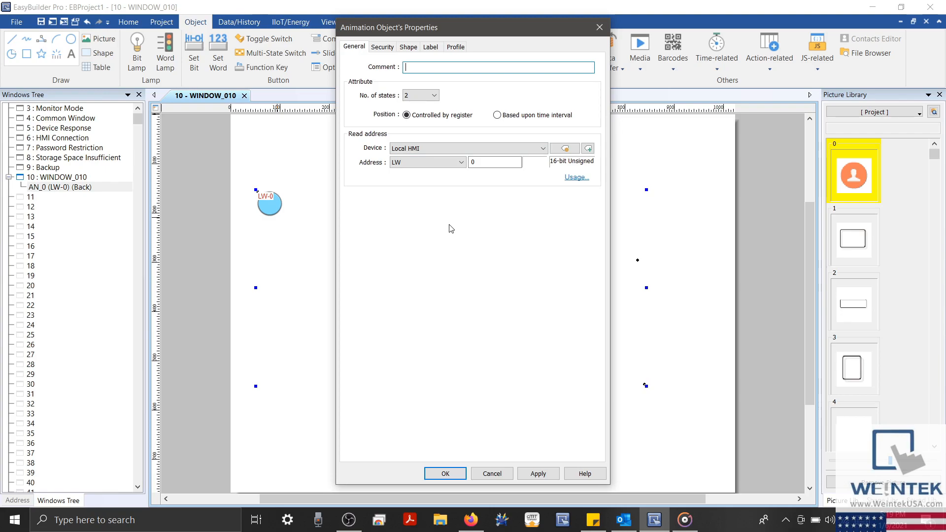
click(445, 473)
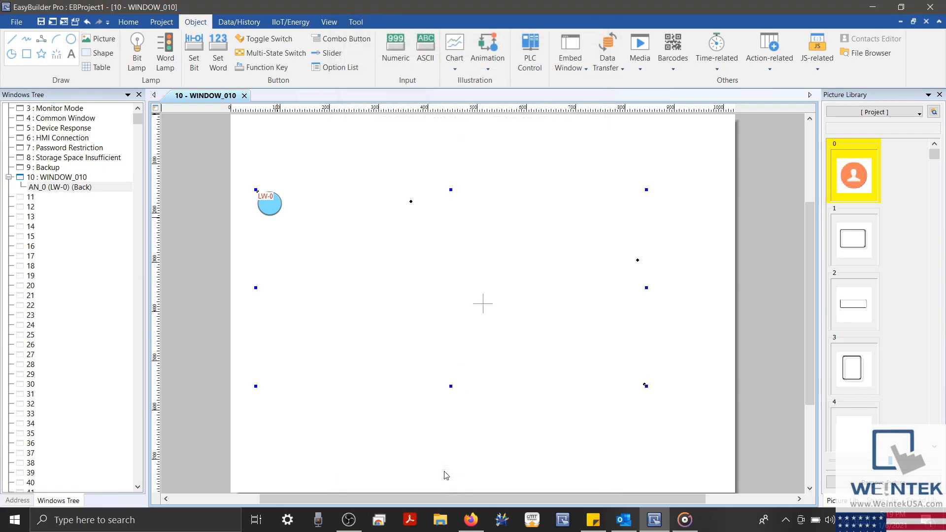
drag(355, 213, 356, 196)
click(394, 145)
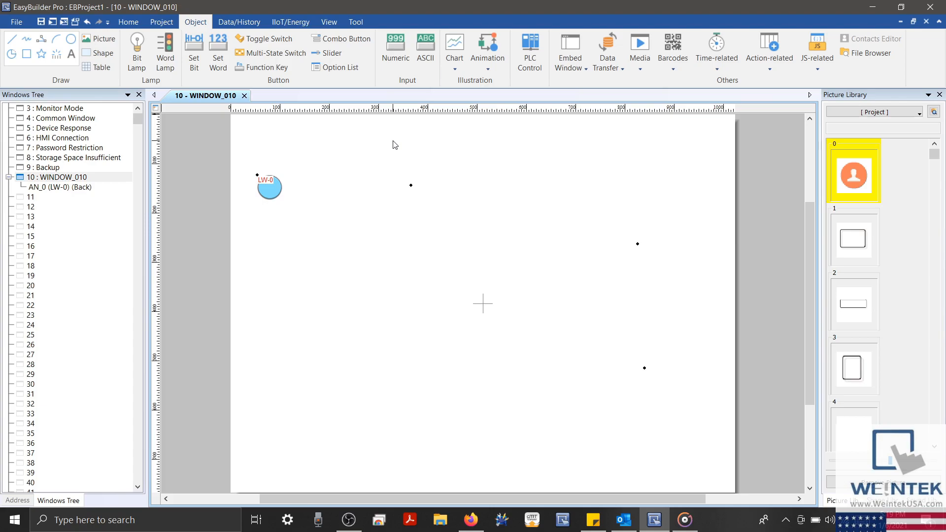
Step: Place a numeric input object for LW-0 near the window's lower-left corner and duplicate it beside the original
click(398, 47)
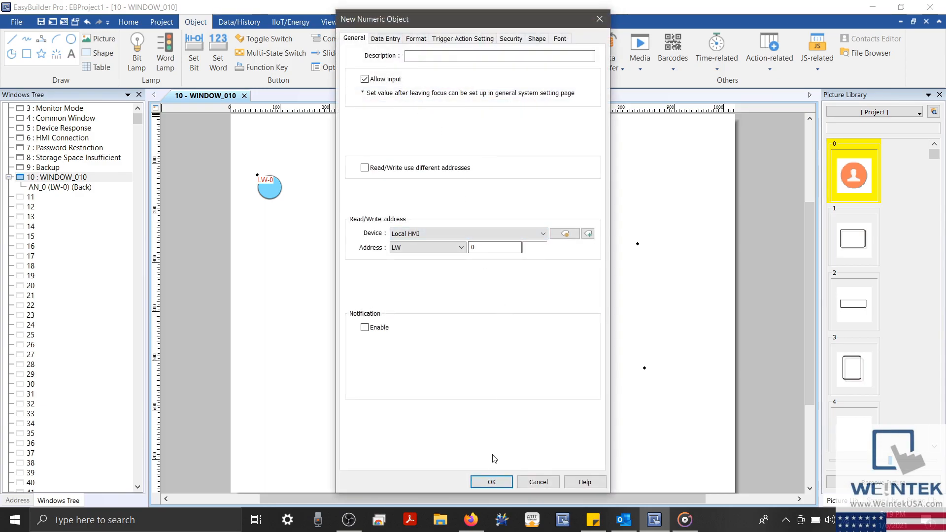
click(489, 482)
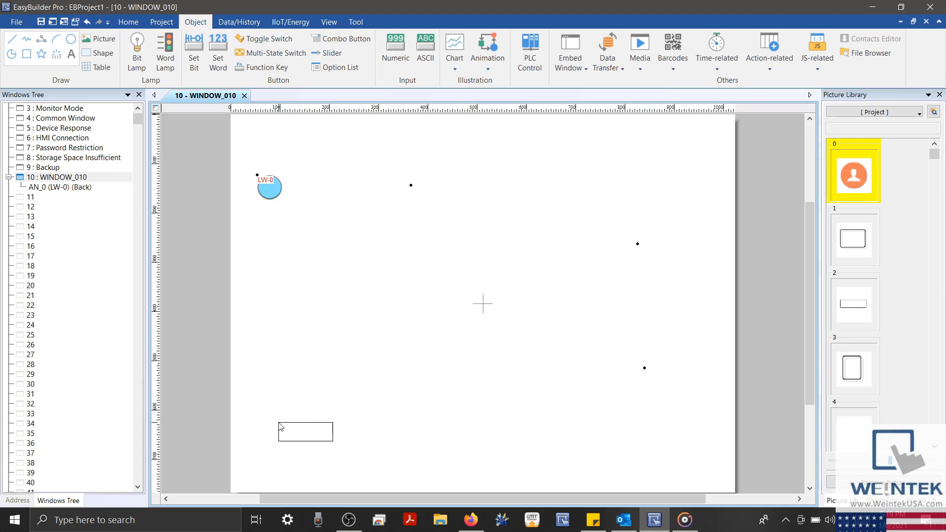
click(278, 422)
drag(306, 432, 383, 433)
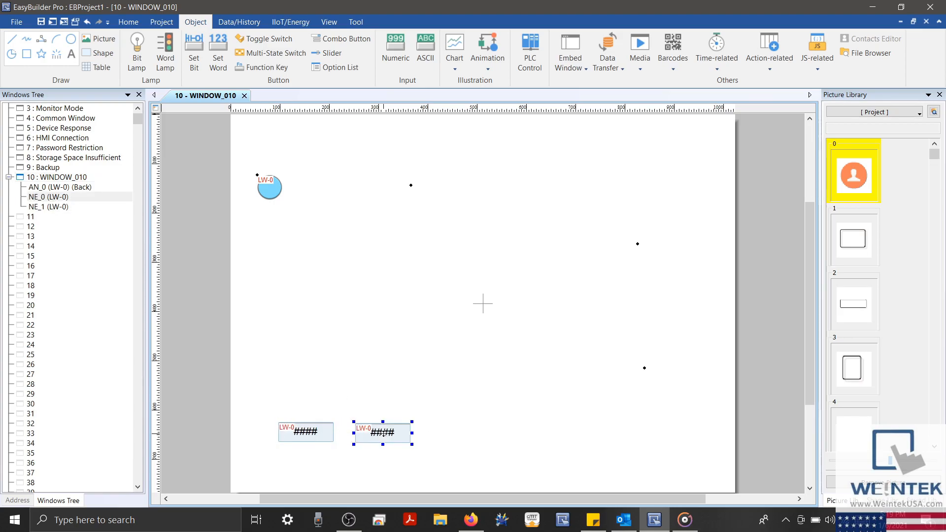
Step: Set the duplicated numeric object's read/write address to LW-1
click(378, 435)
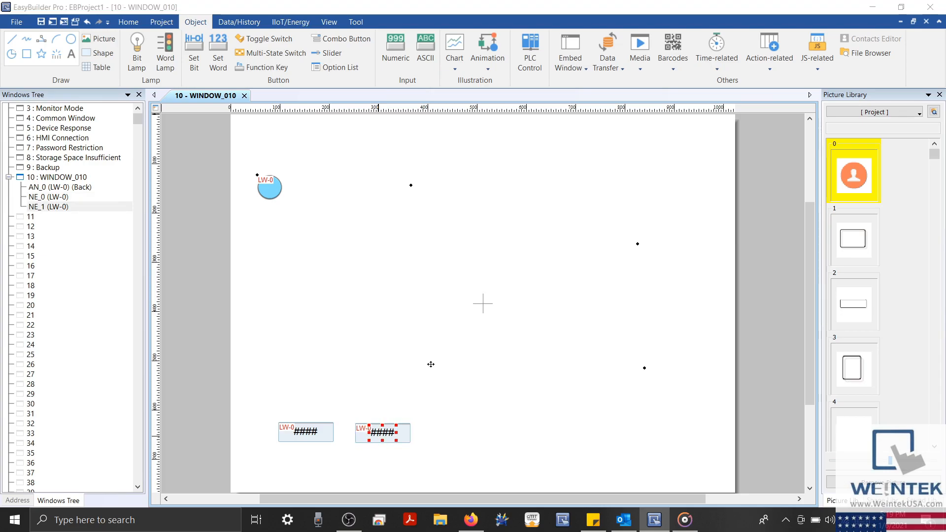
double_click(382, 432)
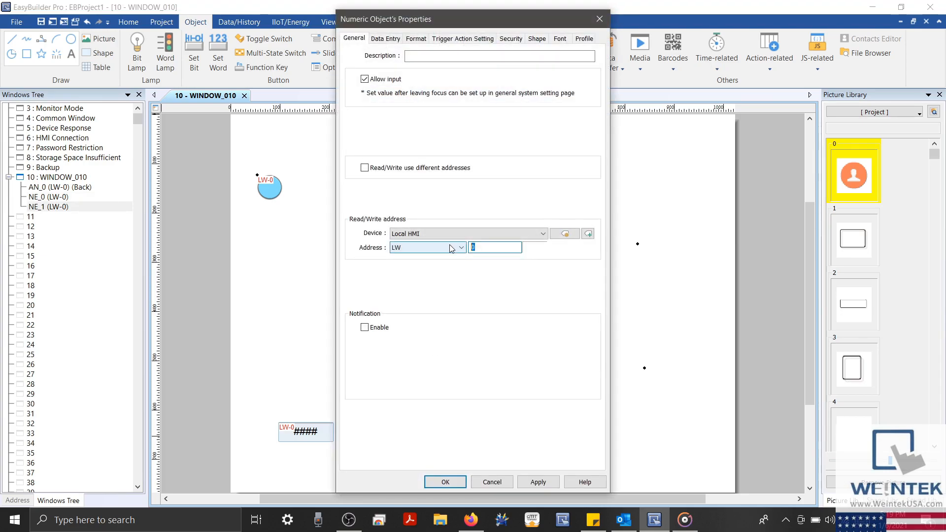
text(1)
key(Return)
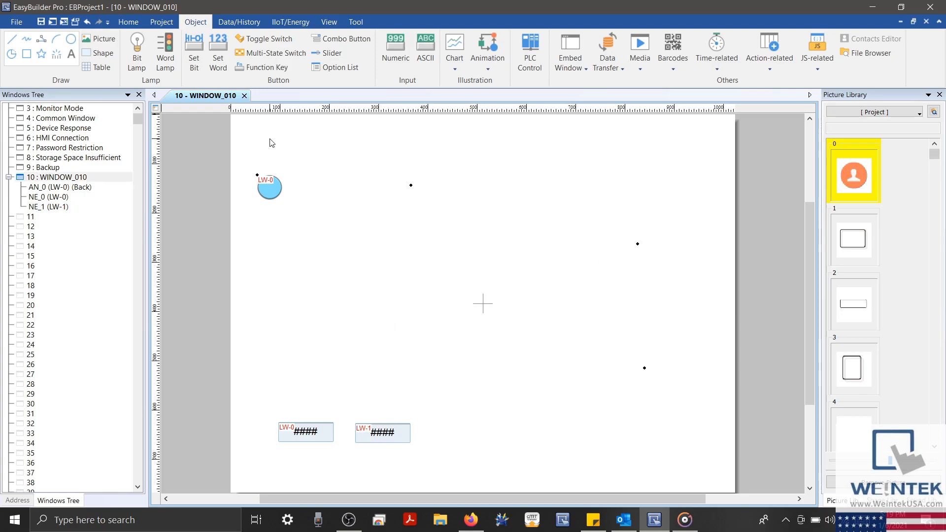
Step: Run the project in offline simulation and enter 1 in the LW-0 numeric object to change the animation's state
click(162, 22)
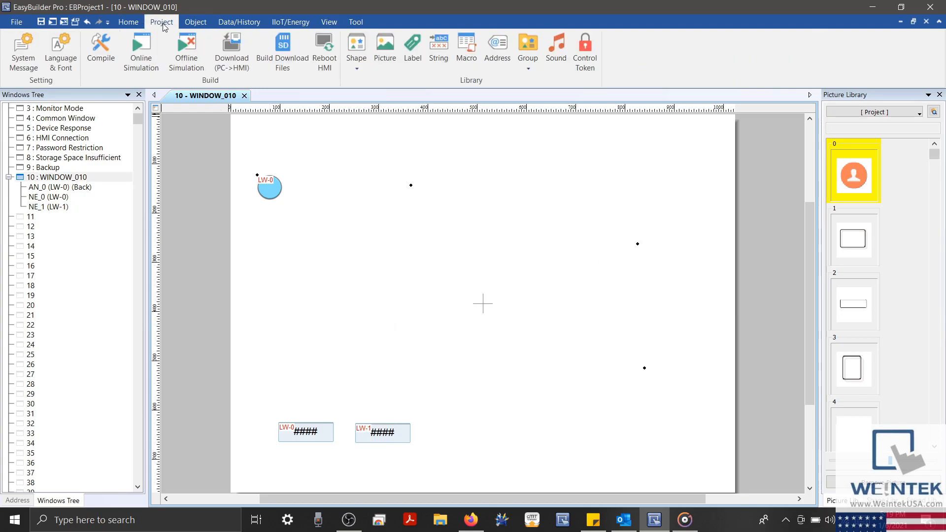
click(193, 55)
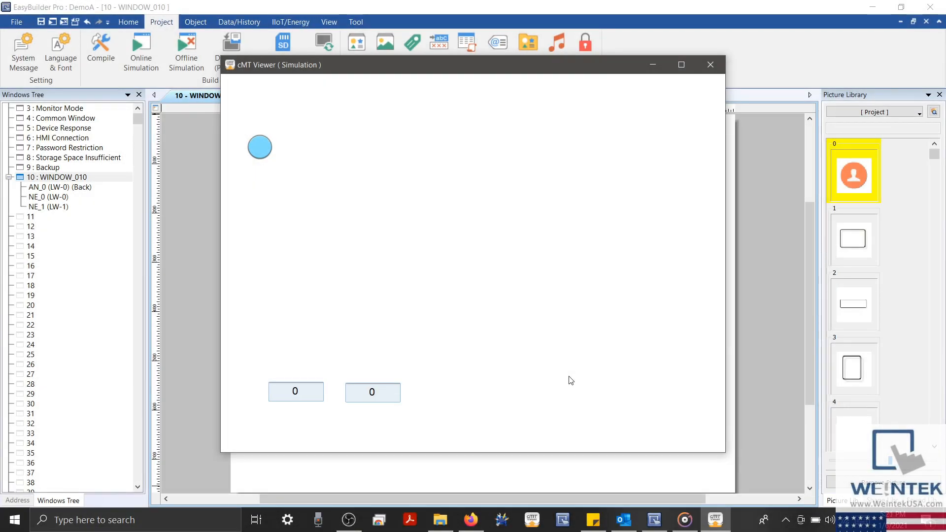
click(295, 392)
text(1)
key(Delete)
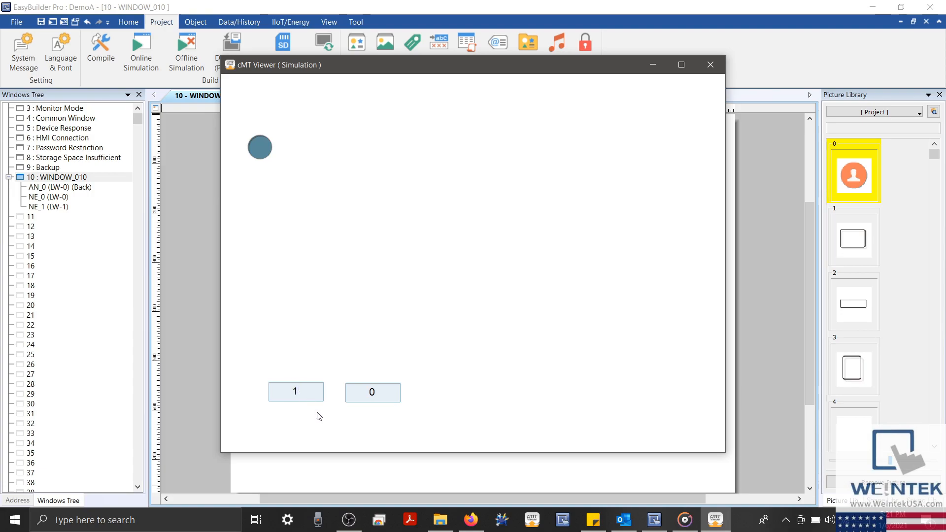
Step: Enter 1, 2, 3, 2 and 1 in turn in the LW-1 numeric object to move the animation along its path positions
click(377, 396)
text(1)
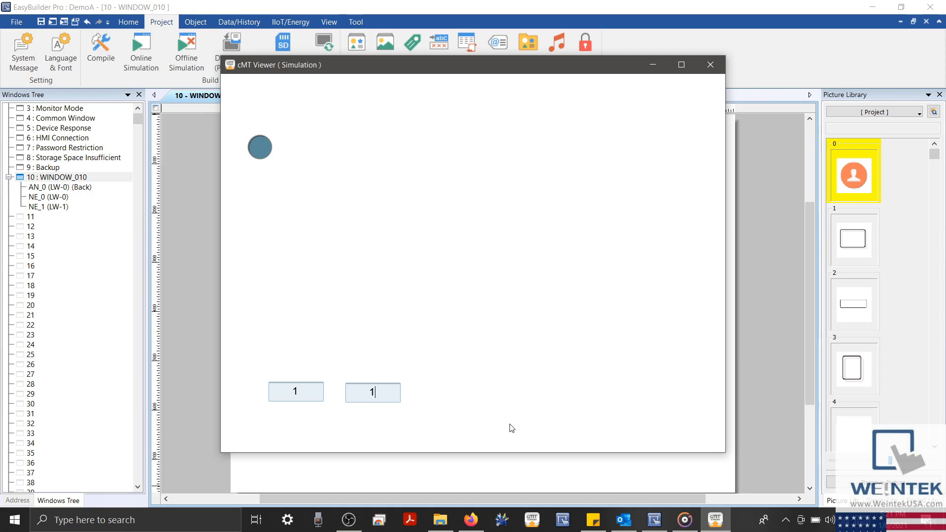
click(373, 394)
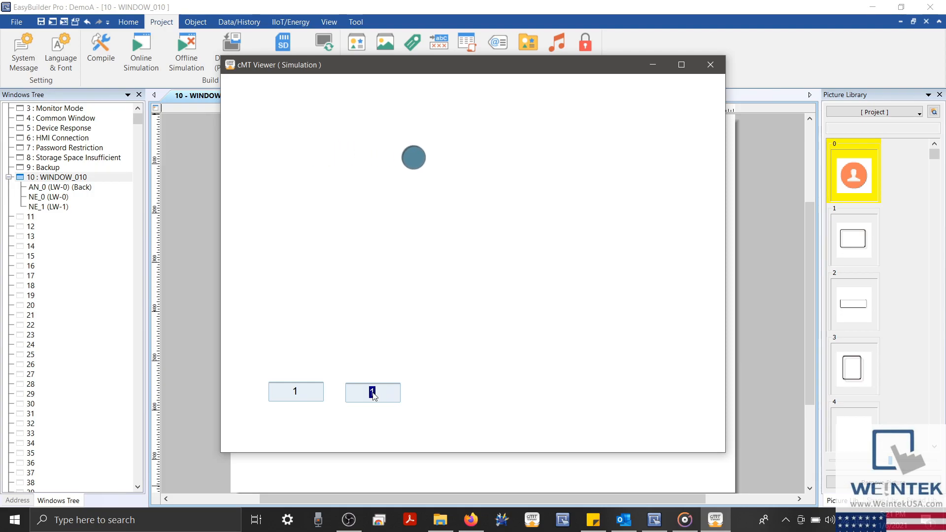
text(2)
text(3)
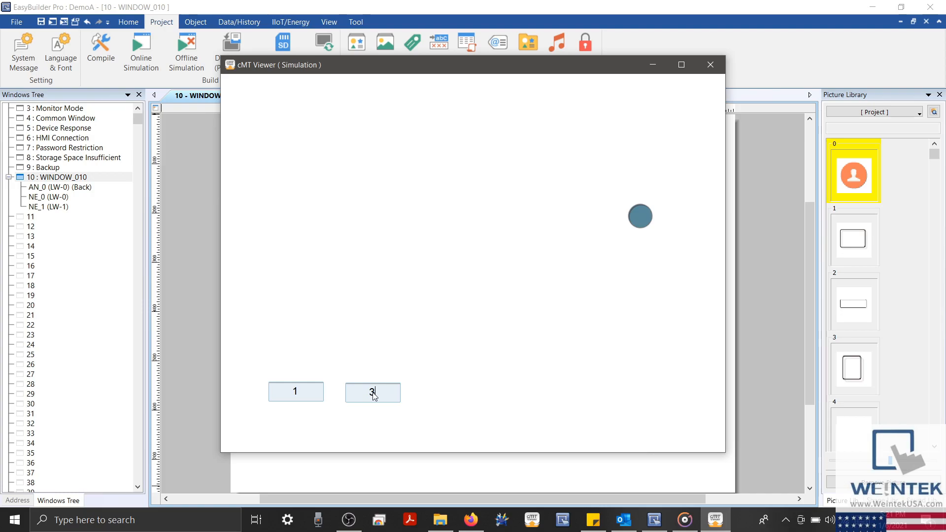
click(378, 390)
text(2)
click(375, 393)
text(1)
Step: Set the LW-0 and LW-1 numeric objects to 0 to return the animation to its first state and starting position
click(298, 398)
text(0)
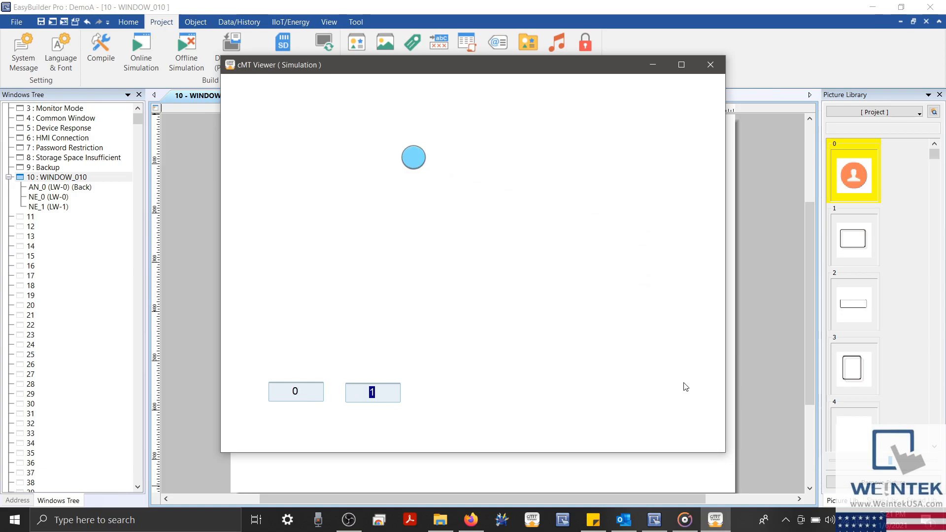
text(0)
click(391, 393)
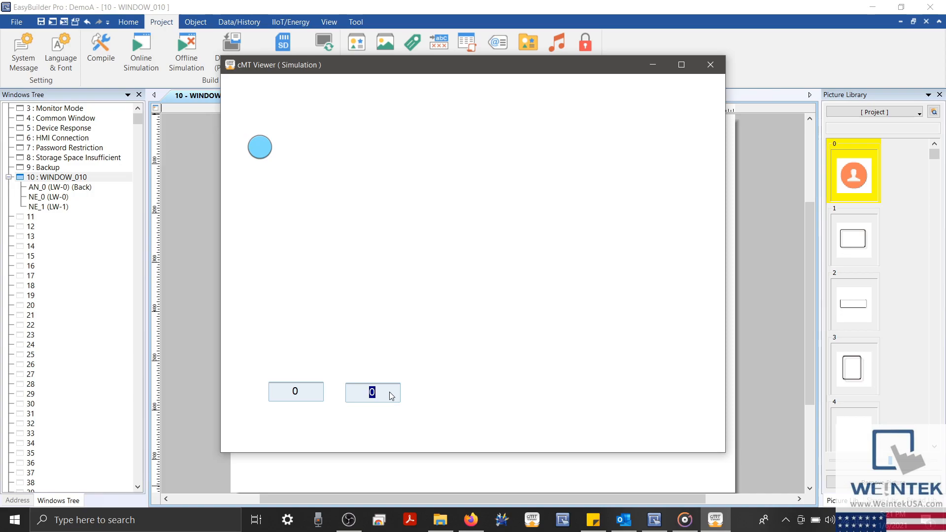
Step: Close the simulation and delete both numeric objects from WINDOW_010
click(710, 65)
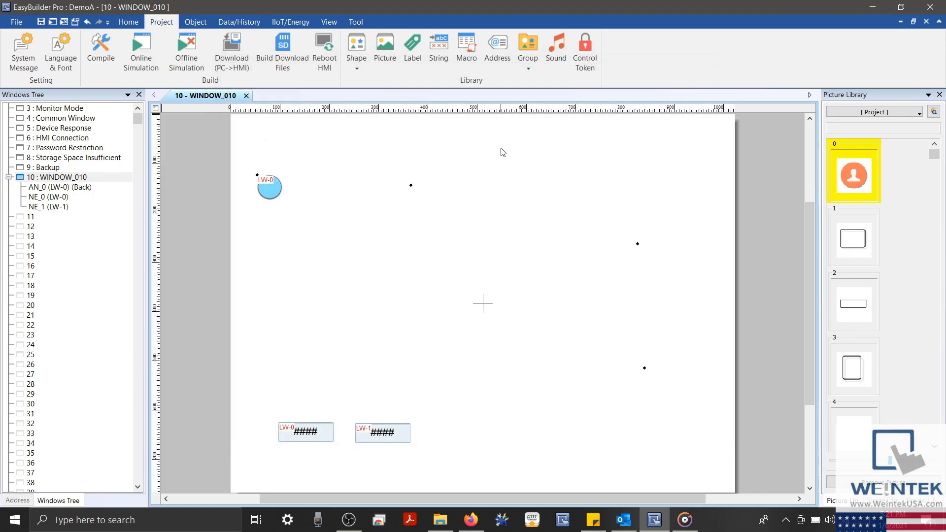
drag(223, 409, 457, 485)
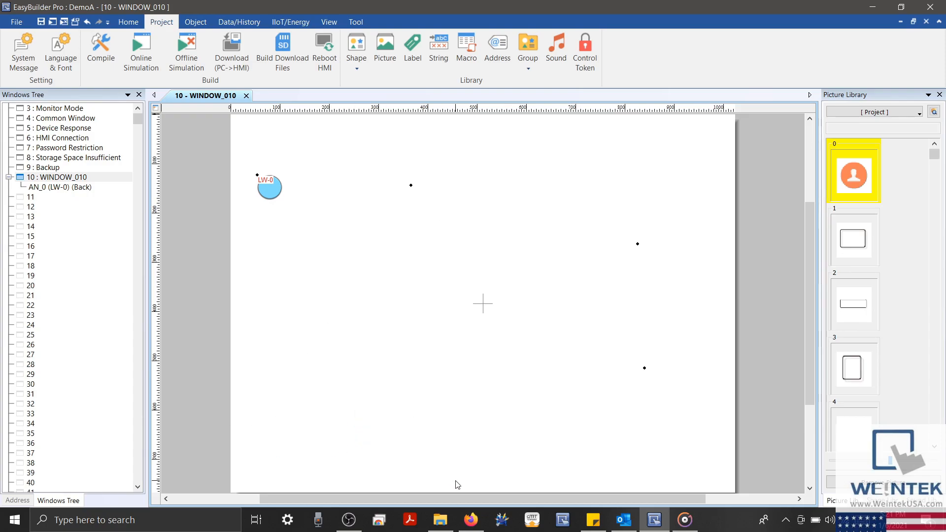
Step: Set the animation object's position to be based upon time interval, with a position speed of 50 x 0.1 seconds
click(276, 192)
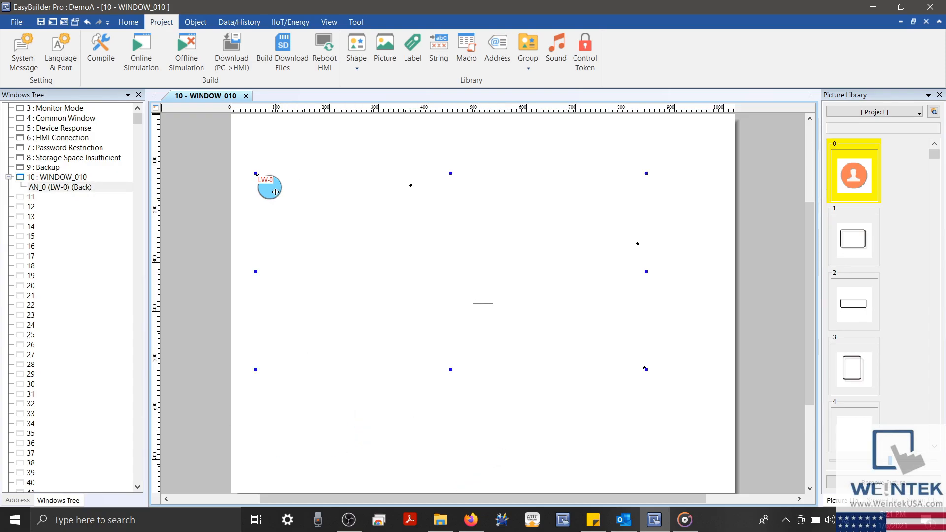
double_click(276, 192)
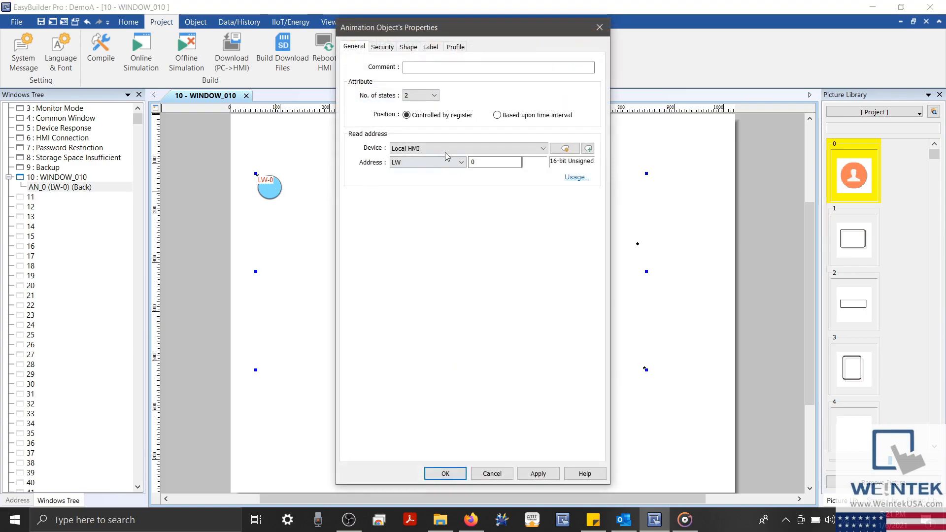
click(515, 115)
click(451, 207)
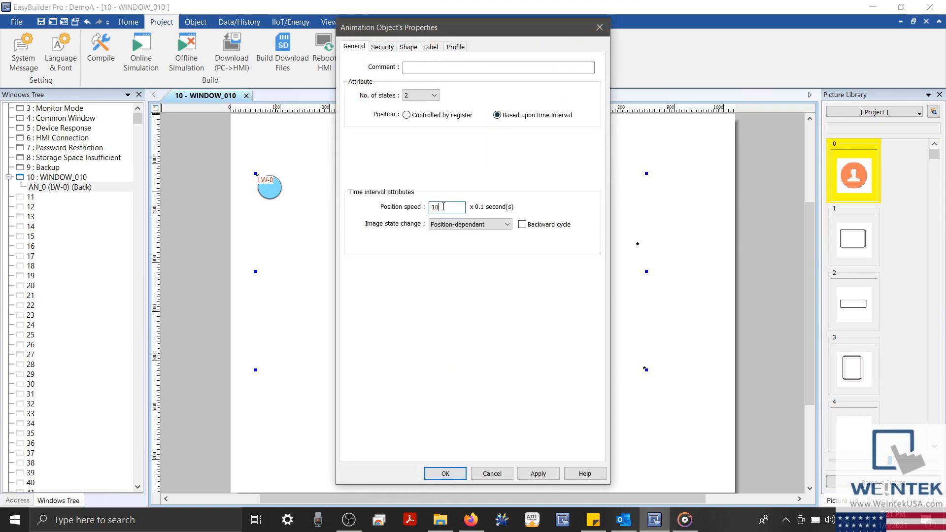
text(50)
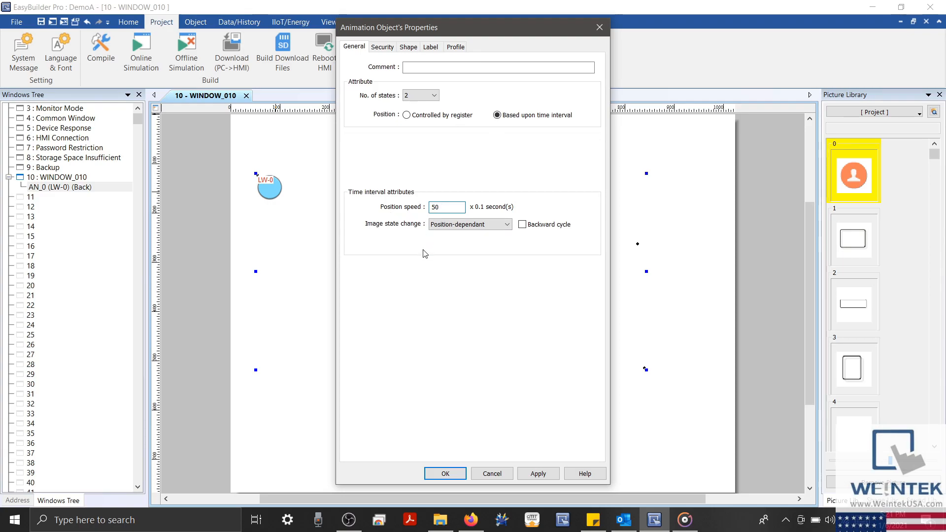
Step: Make the image state change time-based with an update time of 10 x 0.1 seconds and enable the backward cycle
click(493, 225)
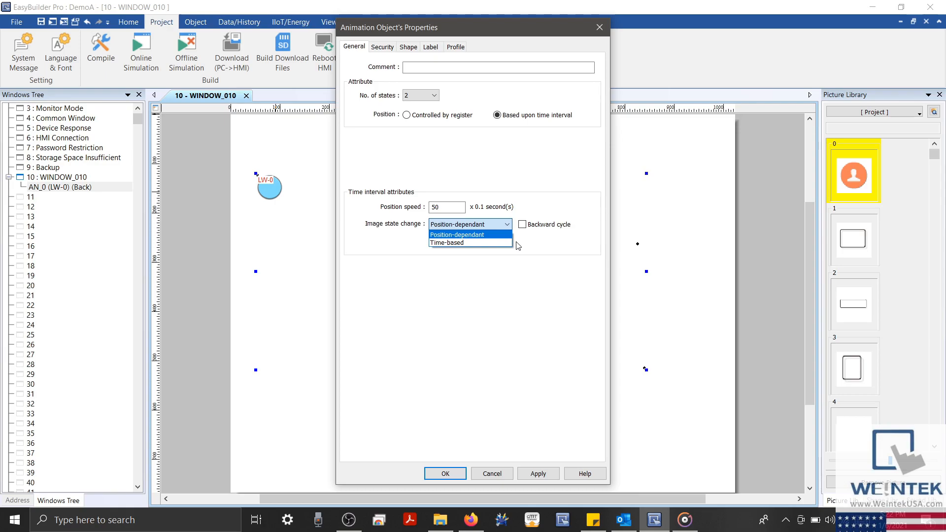
click(498, 243)
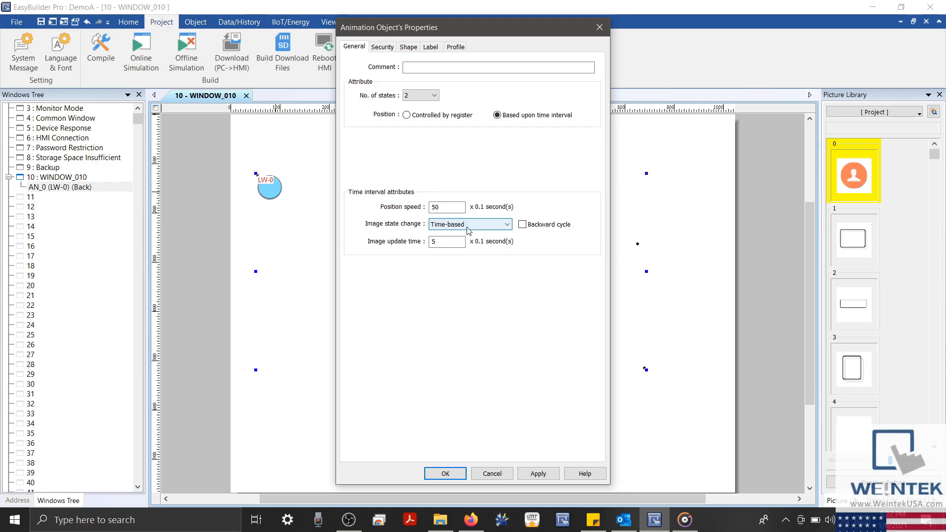
double_click(444, 243)
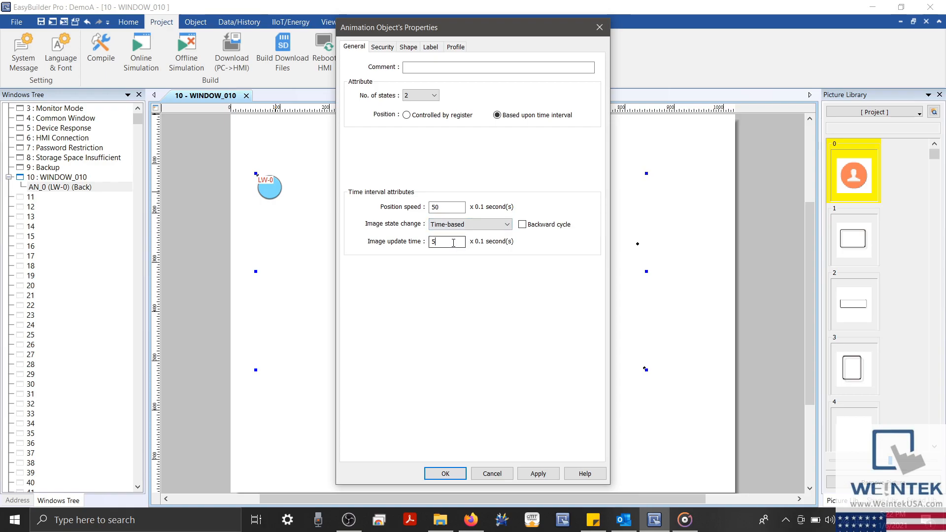
text(10)
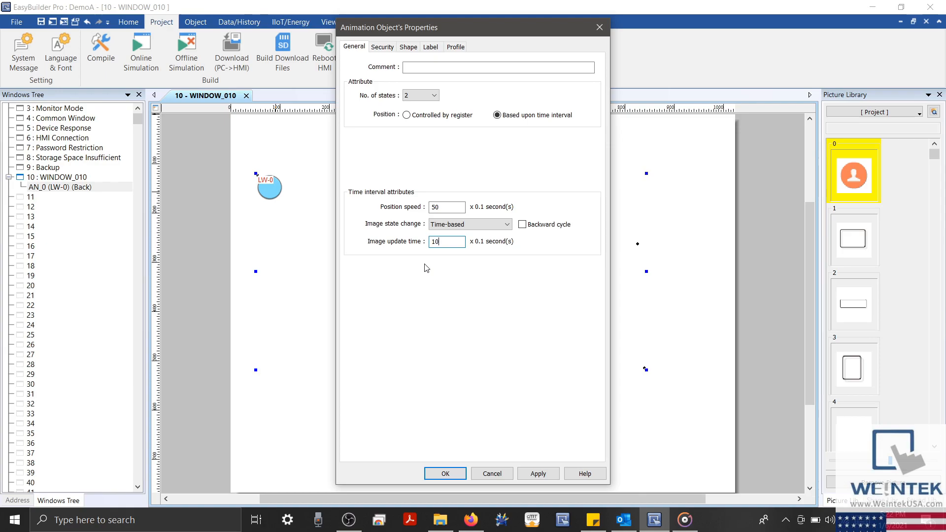
click(522, 224)
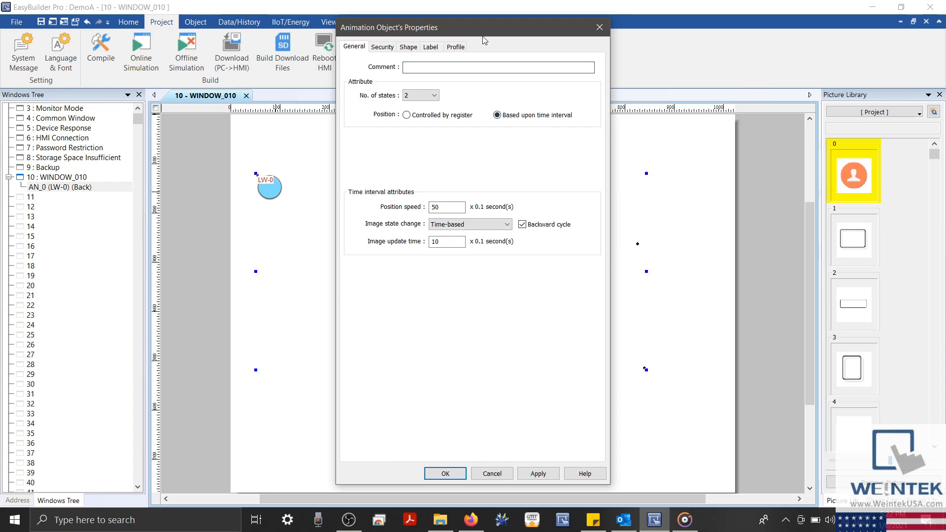
Step: Set the Y coordinate of trajectory Position 0 to 200 in the animation object's profile and accept the properties
drag(474, 27, 239, 21)
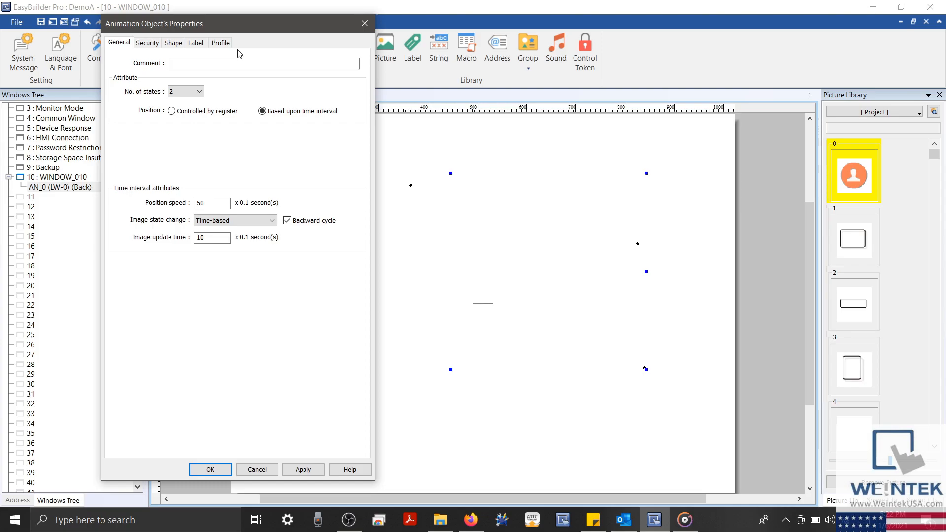
drag(238, 26, 553, 26)
click(537, 45)
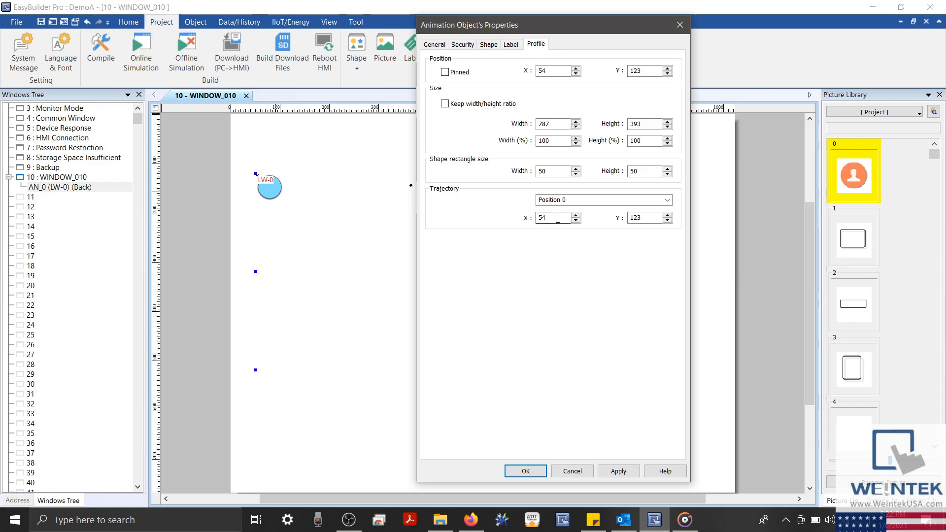
key(Tab)
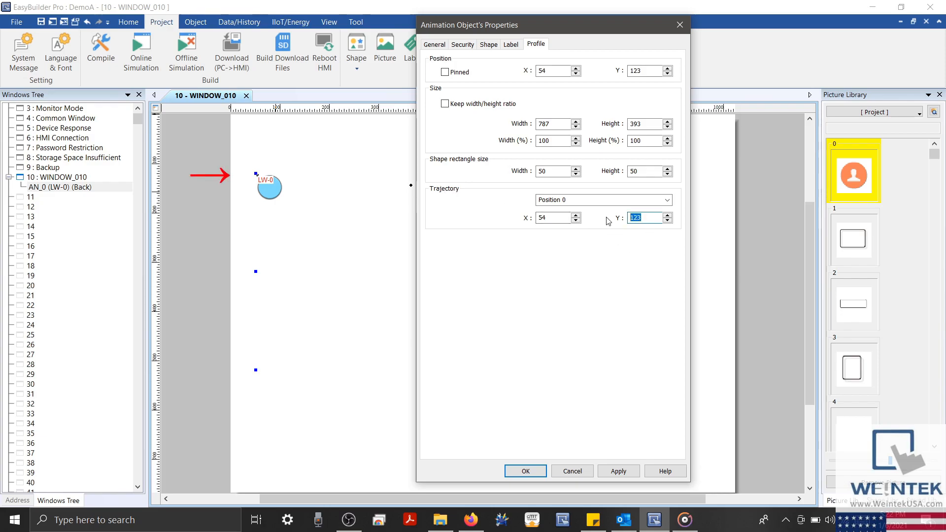
text(145)
key(Return)
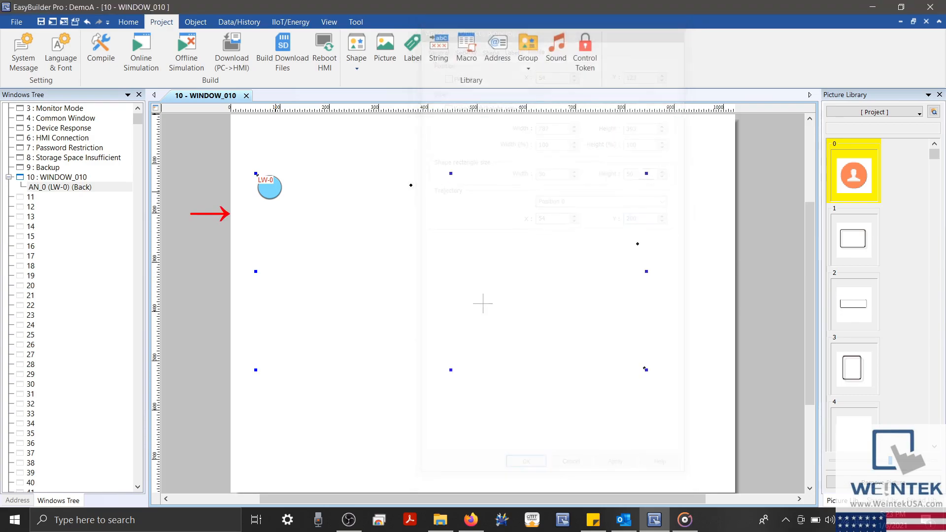
Step: Reopen the animation object's profile settings and apply a Y coordinate of 400 to trajectory Position 0
double_click(445, 228)
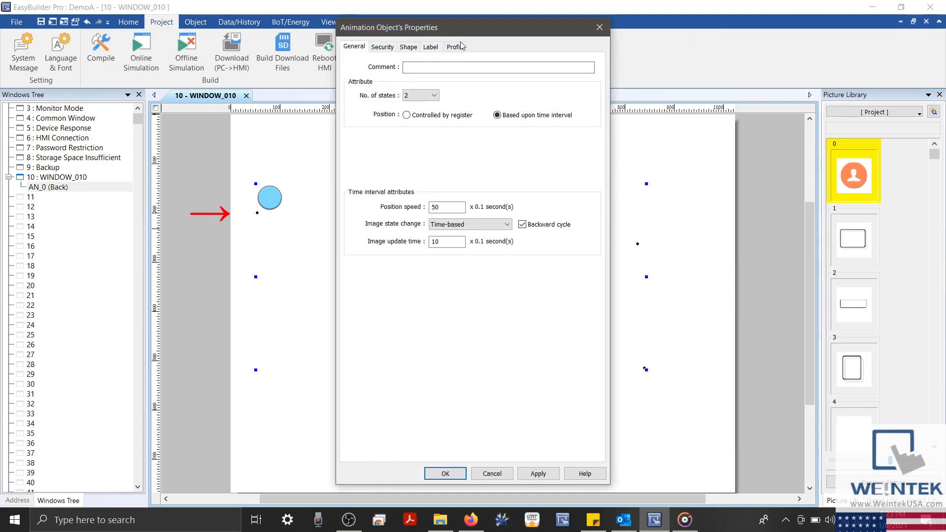
click(458, 47)
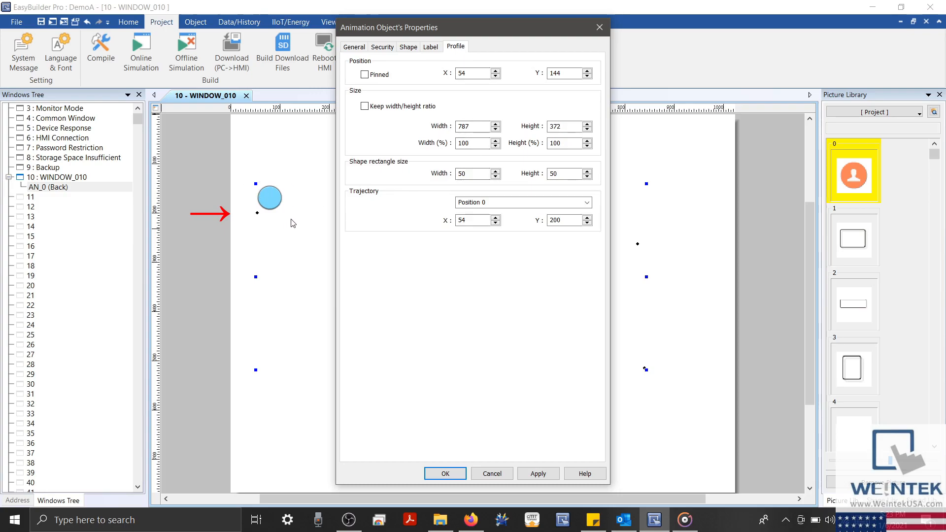
double_click(549, 221)
text(4)
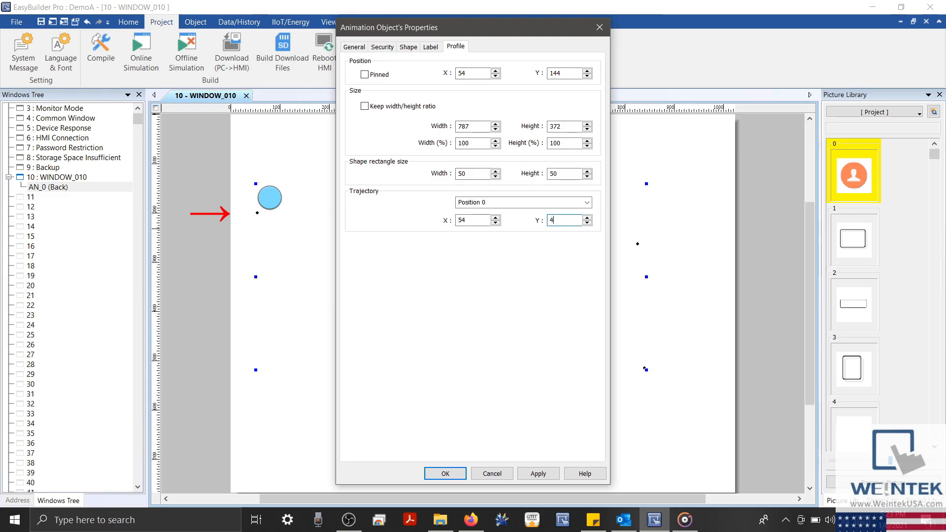
click(542, 473)
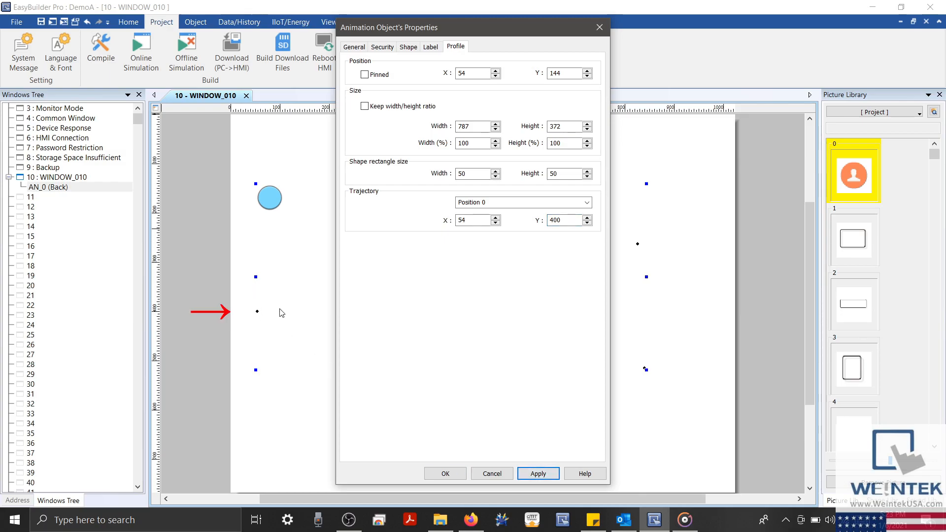
Step: Set the Y coordinate of trajectory Position 2 to 100 and accept the animation object's properties
drag(526, 27, 350, 28)
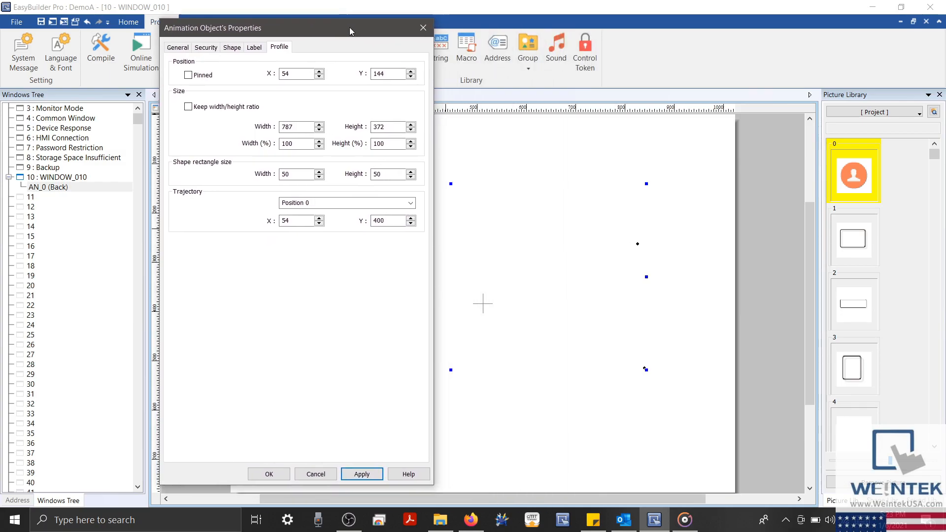
click(408, 203)
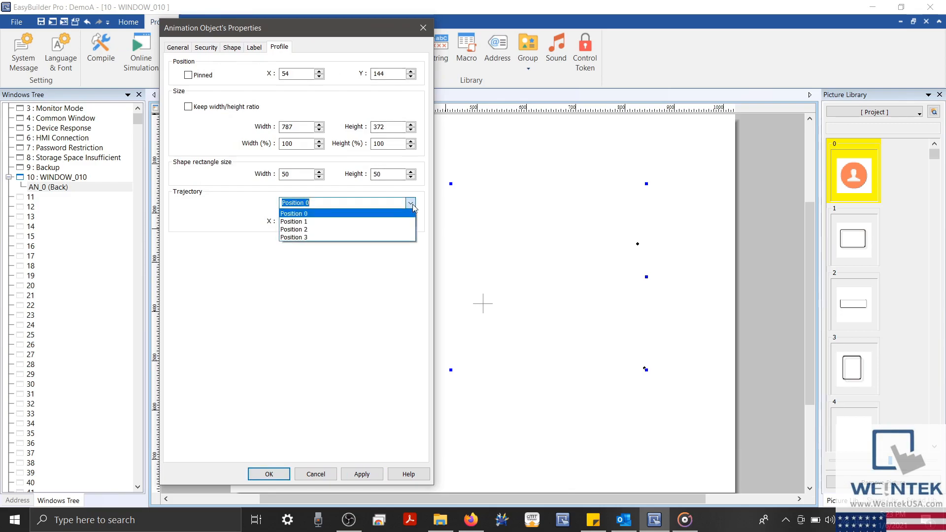
click(398, 229)
double_click(389, 220)
text(100)
key(Return)
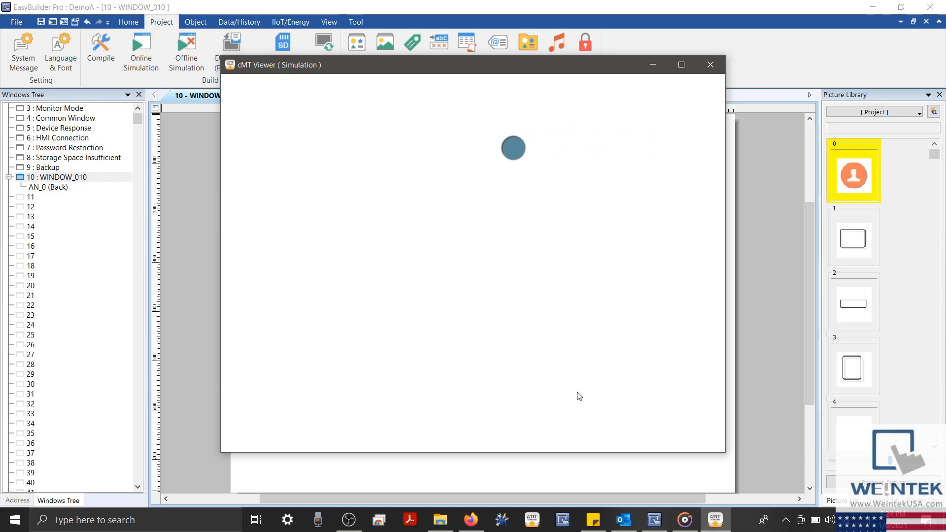
Step: Switch to Firefox and view the Weintek YouTube channel and the software list on the Weintek download page
mouse_move(471, 523)
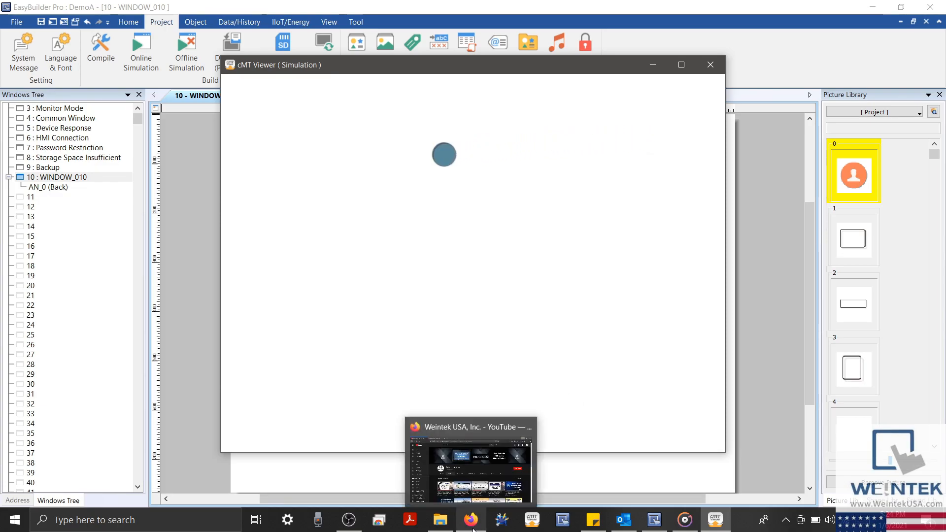
click(465, 463)
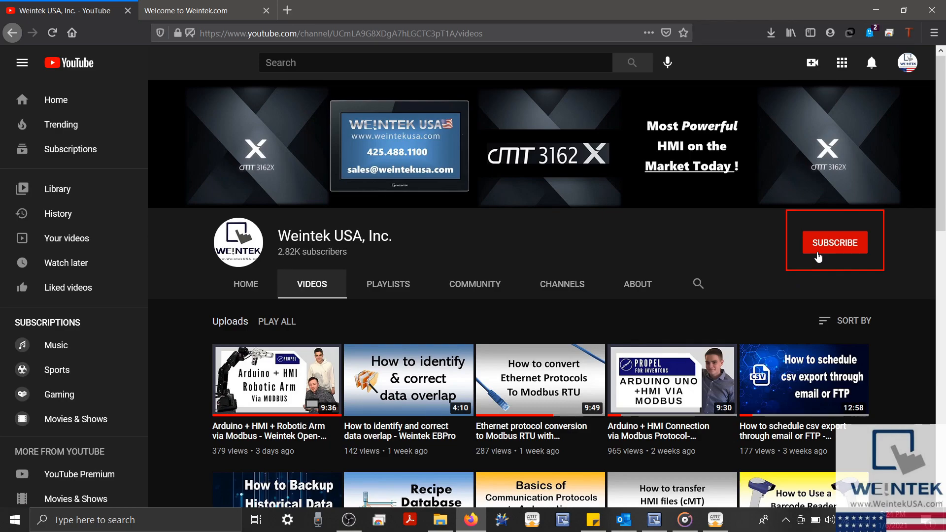
click(237, 5)
scroll(193, 286, down, 2)
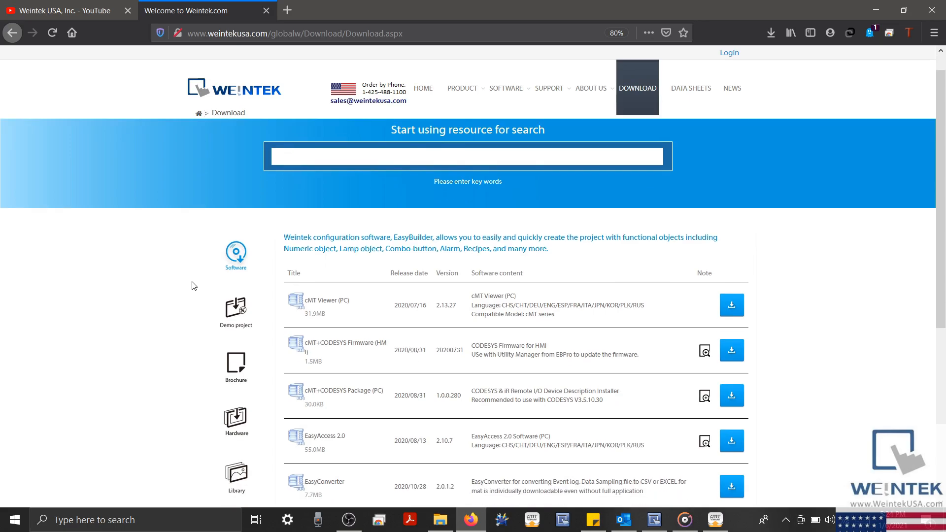